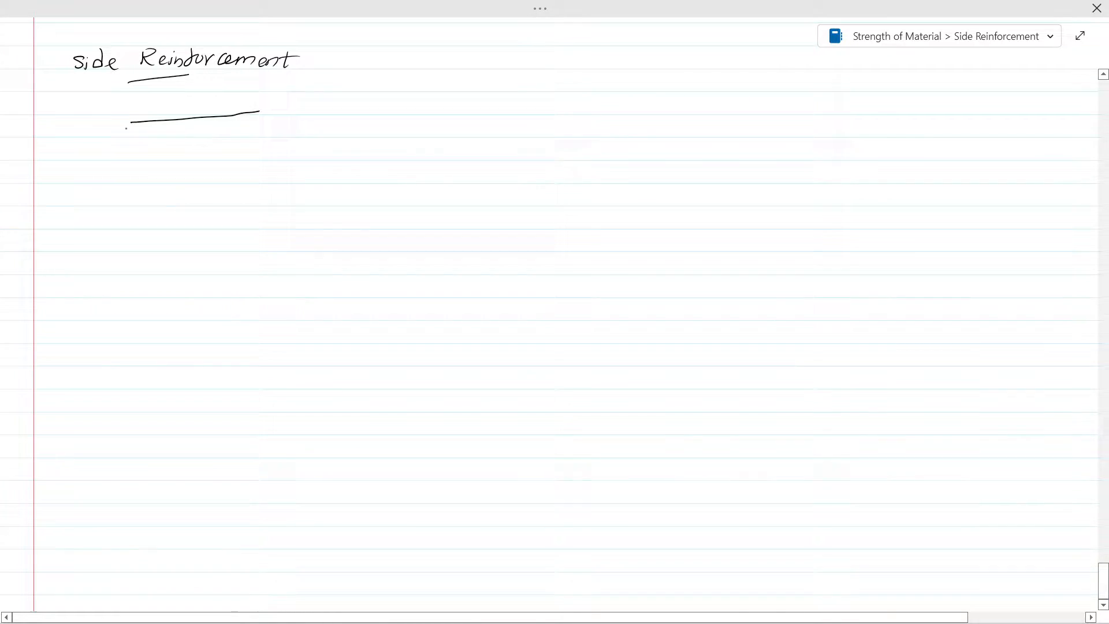
# Step: Draw the slab section rectangle with two rows of bar dots and mark inside it
pyautogui.moveTo(130, 122)
pyautogui.mouseDown()
pyautogui.moveTo(139, 215)
pyautogui.moveTo(280, 214)
pyautogui.mouseUp()
pyautogui.moveTo(149, 140); pyautogui.dragTo(250, 130)
pyautogui.moveTo(160, 203); pyautogui.dragTo(259, 197)
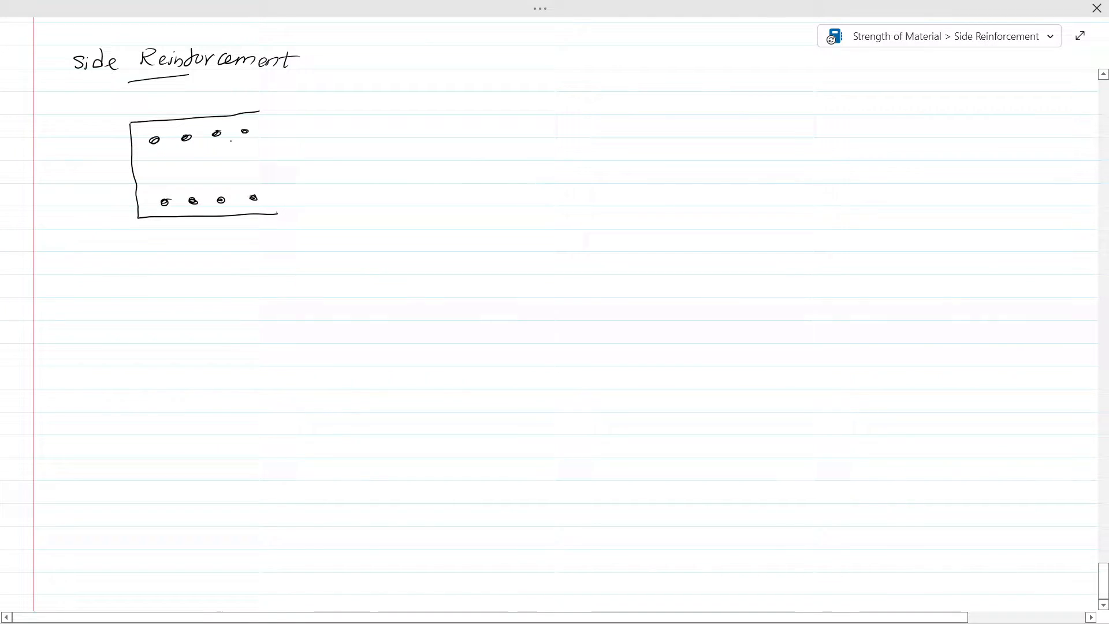
pyautogui.click(208, 165)
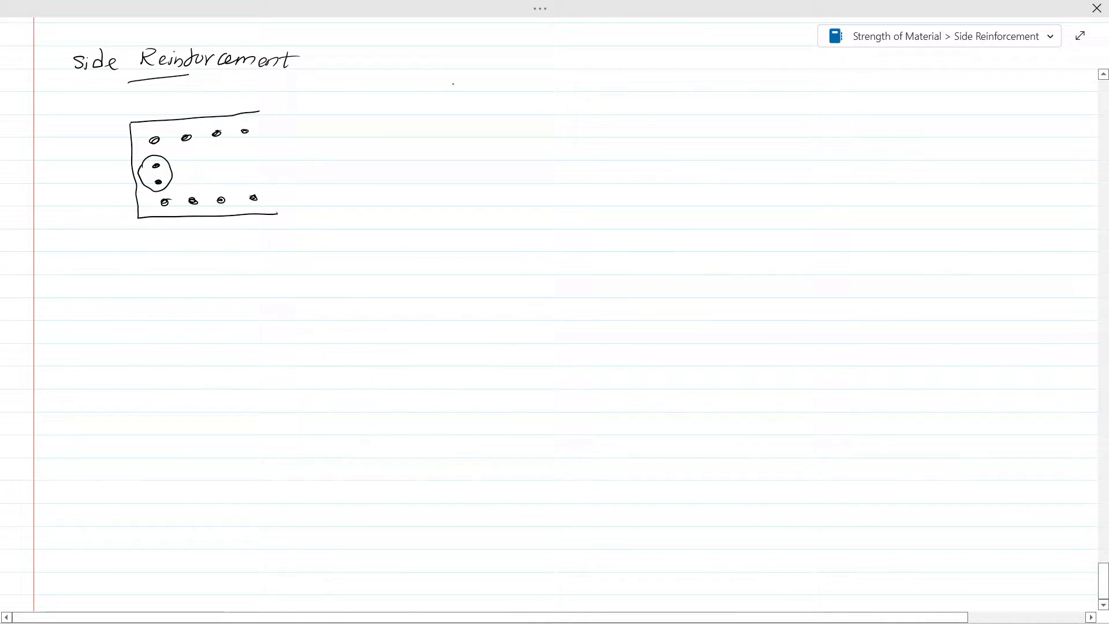
# Step: Sketch the 3D beam's top edge, vertical corner and bottom edges
pyautogui.moveTo(374, 97)
pyautogui.mouseDown()
pyautogui.moveTo(474, 133)
pyautogui.moveTo(631, 112)
pyautogui.mouseUp()
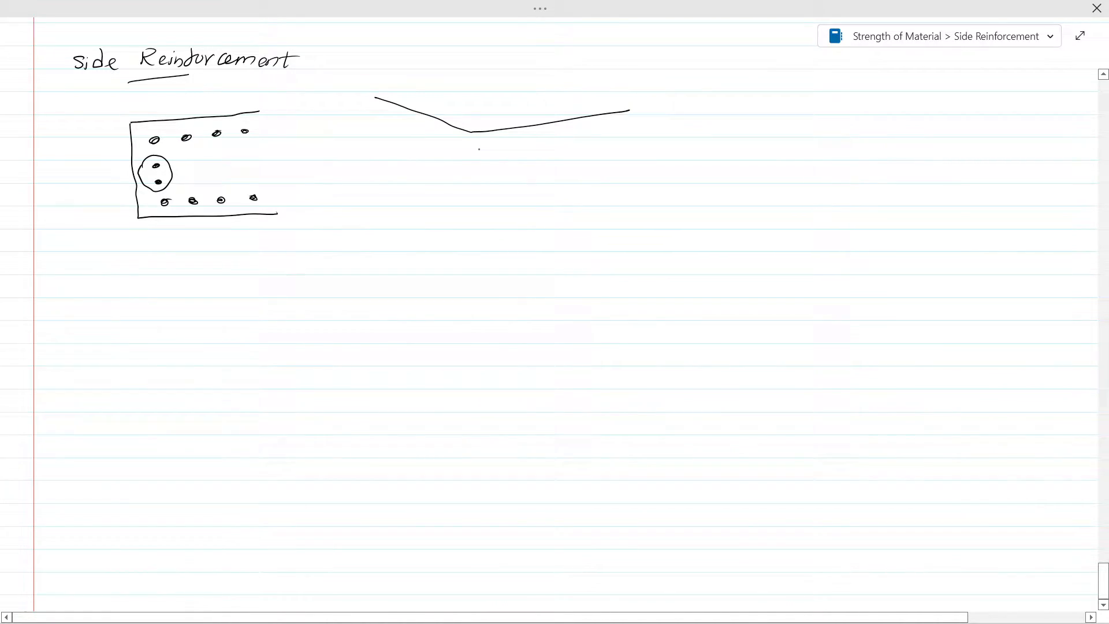
pyautogui.moveTo(472, 133); pyautogui.dragTo(477, 297)
pyautogui.moveTo(336, 232)
pyautogui.mouseDown()
pyautogui.moveTo(476, 288)
pyautogui.moveTo(649, 258)
pyautogui.mouseUp()
# Step: Draw upper and lower bars ending in dots on the end face with a ticked dimension between them
pyautogui.moveTo(350, 112); pyautogui.dragTo(499, 164)
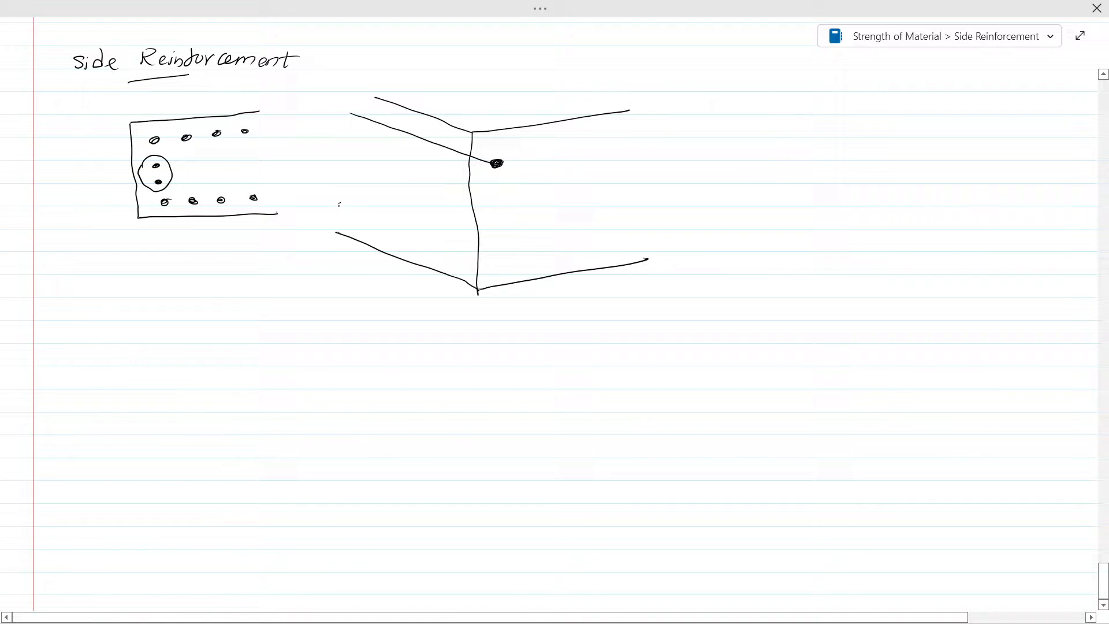
pyautogui.moveTo(339, 206); pyautogui.dragTo(473, 261)
pyautogui.moveTo(473, 260); pyautogui.dragTo(501, 267)
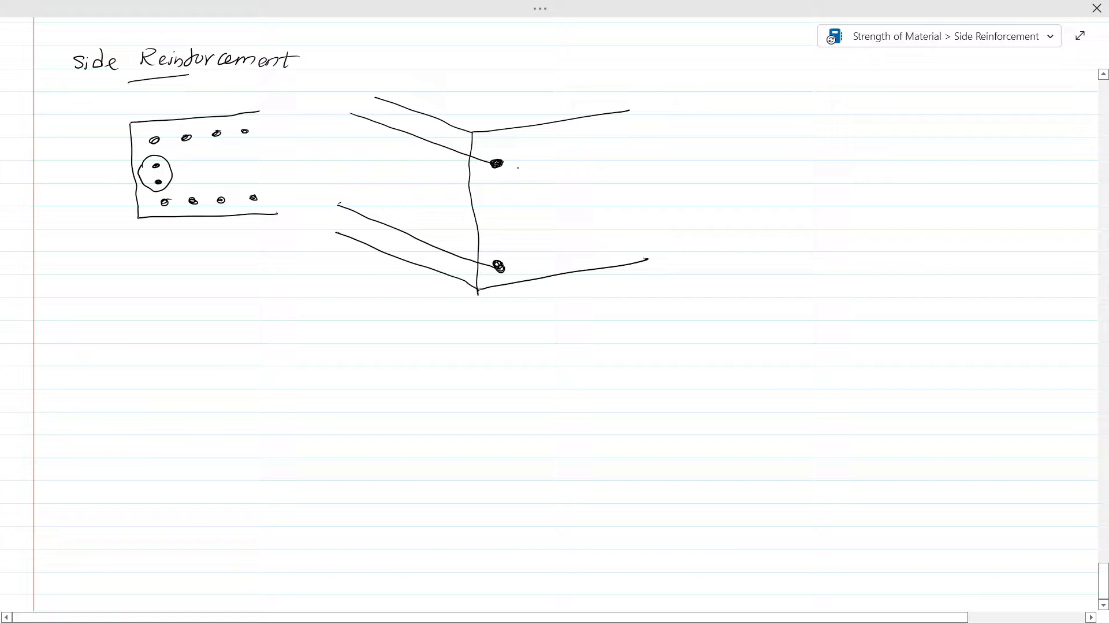
pyautogui.moveTo(513, 164)
pyautogui.mouseDown()
pyautogui.moveTo(534, 164)
pyautogui.moveTo(529, 260)
pyautogui.mouseUp()
pyautogui.moveTo(522, 162); pyautogui.dragTo(531, 171)
# Step: Sketch four wavy vertical crack lines on the beam's side face
pyautogui.moveTo(407, 135); pyautogui.dragTo(399, 221)
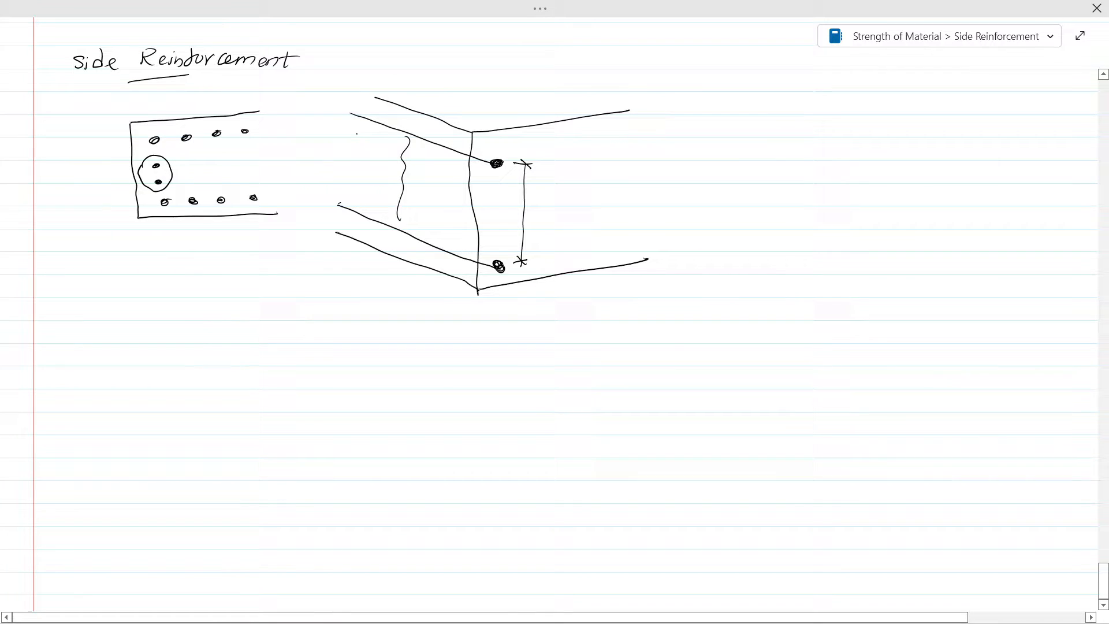
pyautogui.moveTo(361, 132); pyautogui.dragTo(361, 202)
pyautogui.moveTo(330, 118); pyautogui.dragTo(331, 194)
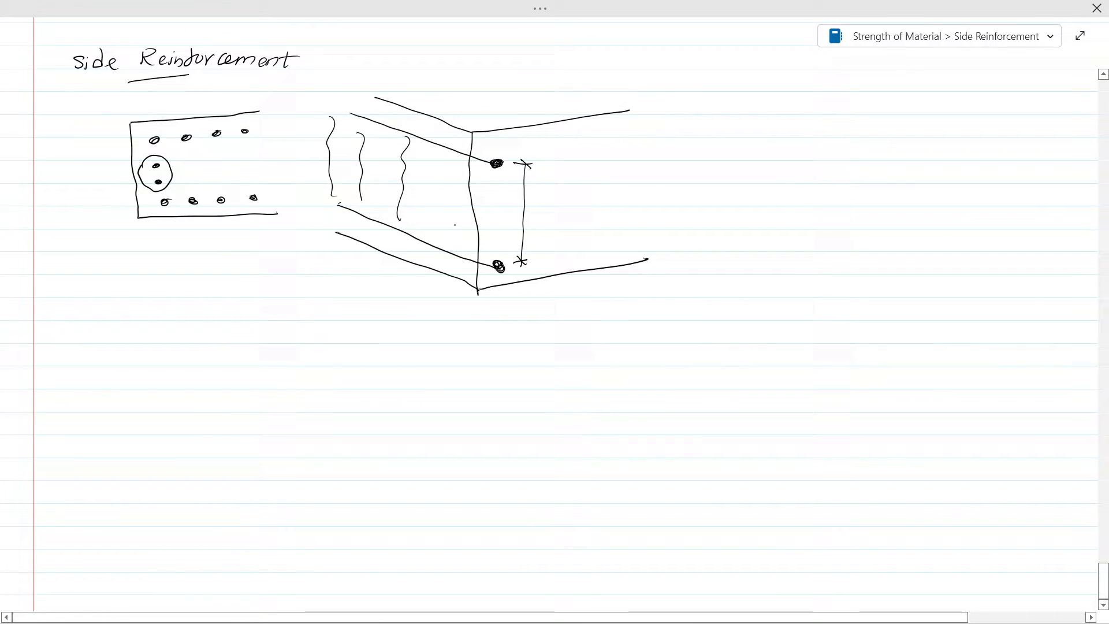
pyautogui.moveTo(432, 158); pyautogui.dragTo(440, 230)
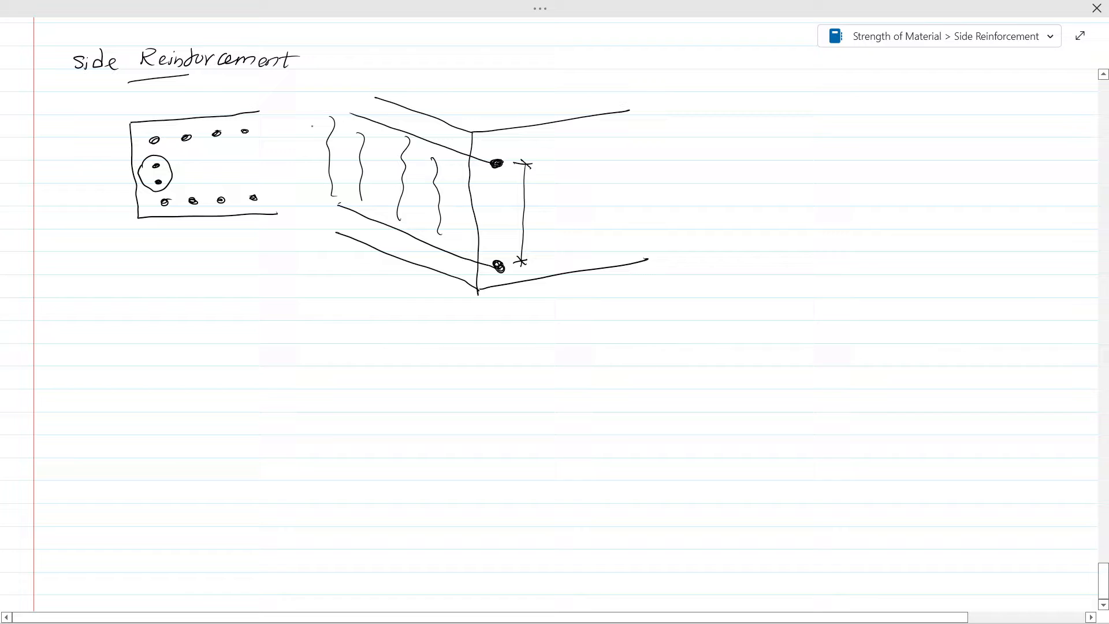
# Step: Draw two diagonal side bars across the cracks, circle a crossing and mark spacing at both bars
pyautogui.moveTo(305, 131); pyautogui.dragTo(466, 191)
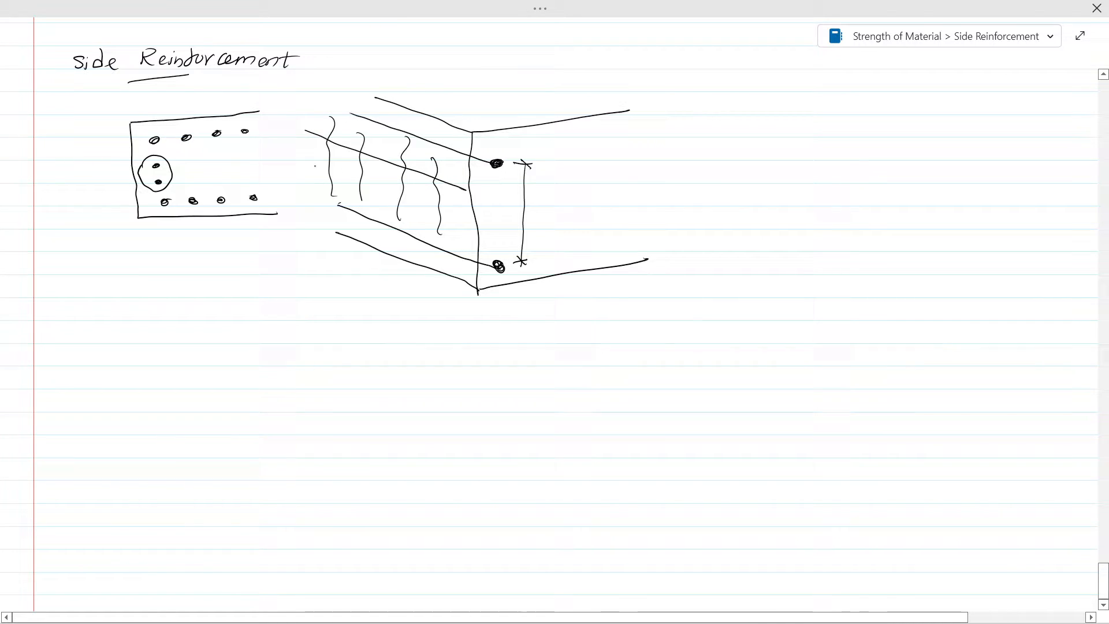
pyautogui.moveTo(314, 169); pyautogui.dragTo(455, 221)
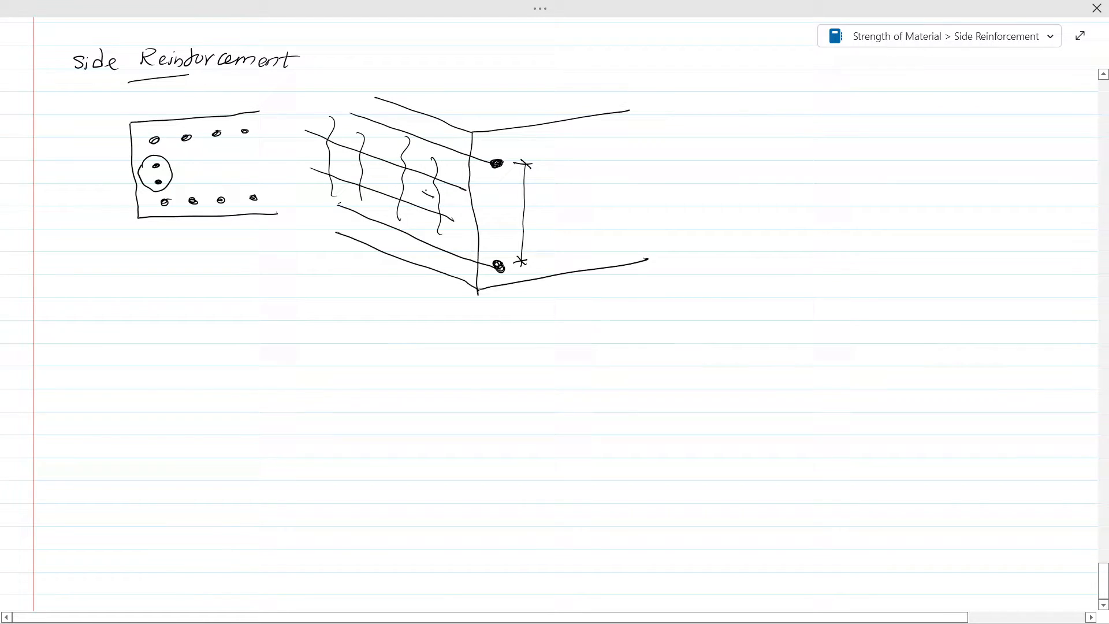
pyautogui.moveTo(439, 202)
pyautogui.mouseDown()
pyautogui.moveTo(454, 203)
pyautogui.moveTo(447, 221)
pyautogui.mouseUp()
pyautogui.moveTo(429, 173); pyautogui.dragTo(429, 186)
pyautogui.moveTo(512, 179); pyautogui.dragTo(502, 183)
pyautogui.moveTo(513, 241); pyautogui.dragTo(501, 251)
# Step: Darken the bottom bar, add a spacing dimension and write 'Min → crack controlling'
pyautogui.moveTo(164, 208)
pyautogui.mouseDown()
pyautogui.moveTo(224, 205)
pyautogui.moveTo(191, 248)
pyautogui.mouseUp()
pyautogui.moveTo(189, 238)
pyautogui.mouseDown()
pyautogui.moveTo(235, 239)
pyautogui.moveTo(196, 242)
pyautogui.mouseUp()
pyautogui.moveTo(196, 233)
pyautogui.mouseDown()
pyautogui.moveTo(186, 242)
pyautogui.moveTo(223, 288)
pyautogui.moveTo(375, 294)
pyautogui.mouseUp()
pyautogui.moveTo(388, 290); pyautogui.dragTo(425, 296)
pyautogui.moveTo(398, 309)
pyautogui.mouseDown()
pyautogui.moveTo(469, 317)
pyautogui.moveTo(482, 335)
pyautogui.mouseUp()
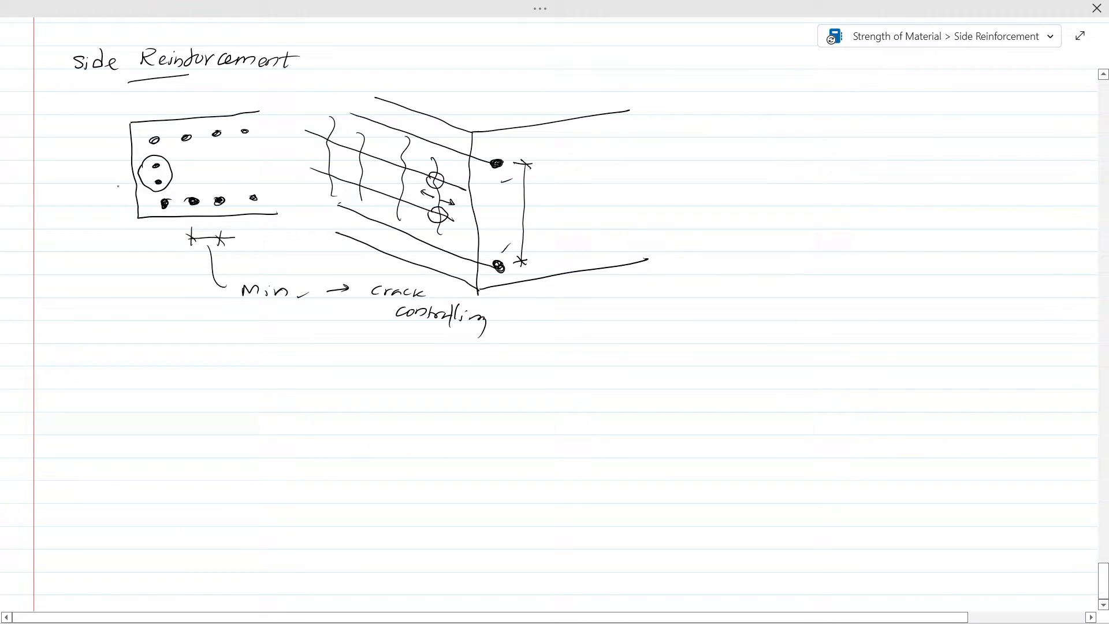
# Step: Draw an arrow at the section's left side and a 'T20@150mm' leader from a bottom bar
pyautogui.moveTo(82, 185)
pyautogui.mouseDown()
pyautogui.moveTo(120, 175)
pyautogui.moveTo(122, 190)
pyautogui.mouseUp()
pyautogui.moveTo(227, 202)
pyautogui.mouseDown()
pyautogui.moveTo(266, 238)
pyautogui.moveTo(295, 235)
pyautogui.mouseUp()
pyautogui.moveTo(285, 238)
pyautogui.mouseDown()
pyautogui.moveTo(282, 253)
pyautogui.moveTo(392, 258)
pyautogui.mouseUp()
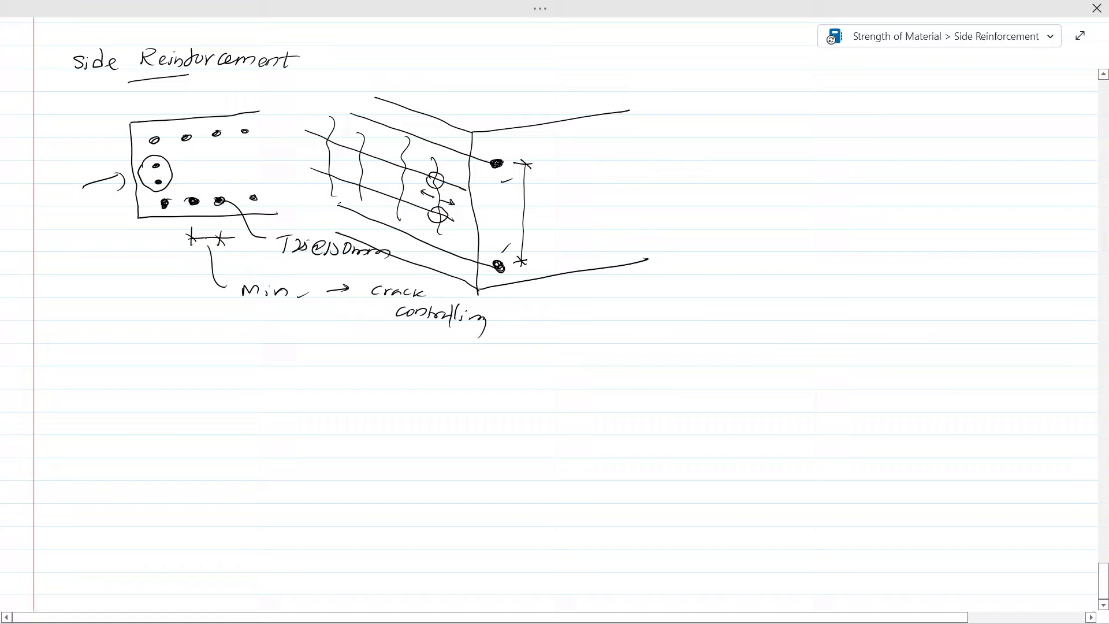
# Step: Draw a leader down from the spacing dimension and write 'T16@150mm' below 'Min'
pyautogui.moveTo(207, 238)
pyautogui.mouseDown()
pyautogui.moveTo(225, 304)
pyautogui.moveTo(248, 323)
pyautogui.mouseUp()
pyautogui.moveTo(240, 324); pyautogui.dragTo(242, 340)
pyautogui.moveTo(251, 324)
pyautogui.mouseDown()
pyautogui.moveTo(252, 338)
pyautogui.moveTo(302, 338)
pyautogui.mouseUp()
pyautogui.moveTo(308, 327); pyautogui.dragTo(350, 340)
pyautogui.moveTo(349, 334); pyautogui.dragTo(386, 360)
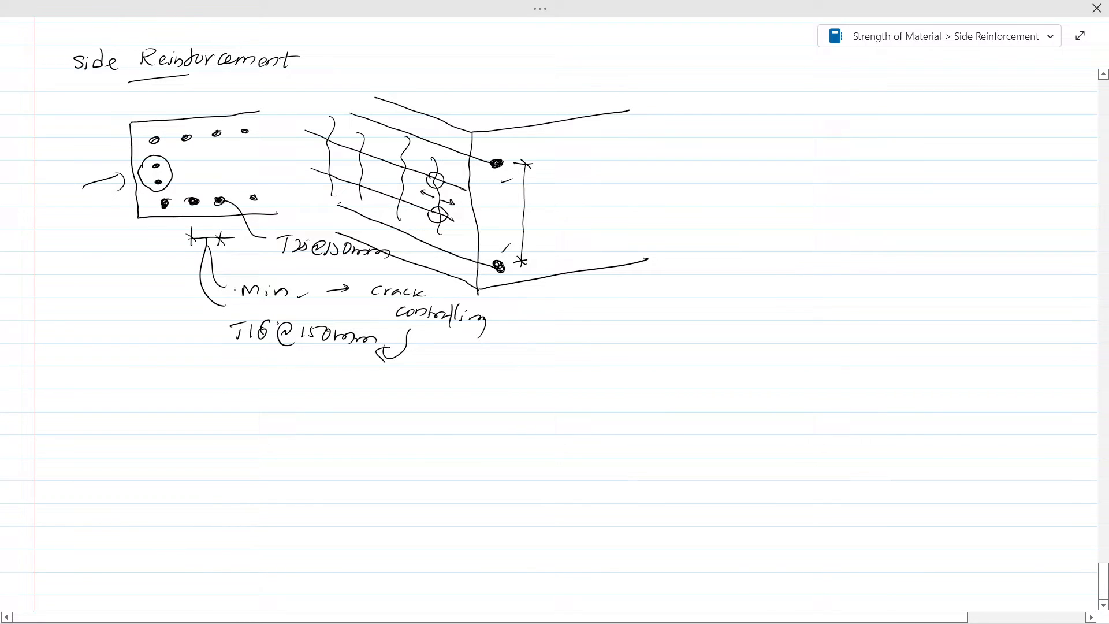
# Step: Link the T16 note to the circled side bars with a curved arrow and retrace 'T16' bolder
pyautogui.moveTo(225, 333)
pyautogui.mouseDown()
pyautogui.moveTo(86, 189)
pyautogui.moveTo(95, 204)
pyautogui.mouseUp()
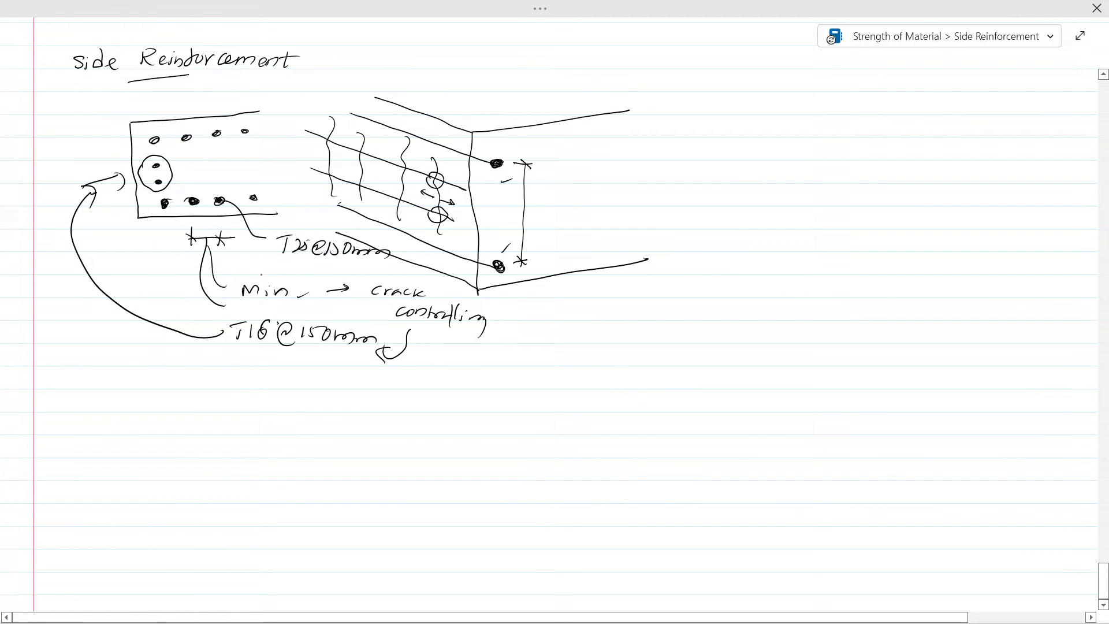
pyautogui.moveTo(224, 326)
pyautogui.mouseDown()
pyautogui.moveTo(248, 323)
pyautogui.moveTo(244, 347)
pyautogui.moveTo(265, 334)
pyautogui.mouseUp()
pyautogui.moveTo(257, 332); pyautogui.dragTo(269, 338)
# Step: Draw the beam section rectangle with two top bars inside it
pyautogui.moveTo(803, 141); pyautogui.dragTo(795, 148)
pyautogui.moveTo(740, 194)
pyautogui.mouseDown()
pyautogui.moveTo(739, 312)
pyautogui.moveTo(836, 317)
pyautogui.mouseUp()
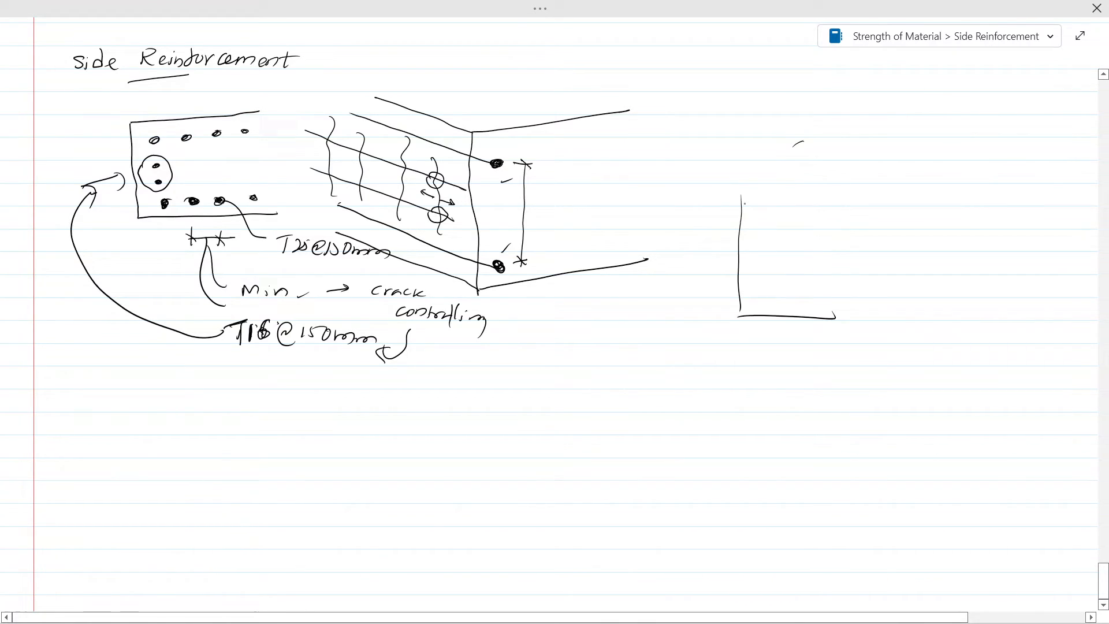
pyautogui.moveTo(754, 189)
pyautogui.mouseDown()
pyautogui.moveTo(739, 193)
pyautogui.moveTo(837, 187)
pyautogui.moveTo(832, 325)
pyautogui.mouseUp()
pyautogui.moveTo(753, 215); pyautogui.dragTo(804, 219)
pyautogui.moveTo(755, 291)
pyautogui.mouseDown()
pyautogui.moveTo(764, 304)
pyautogui.moveTo(805, 301)
pyautogui.mouseUp()
# Step: Add dimension lines on both sides and label the depth 750
pyautogui.moveTo(714, 213)
pyautogui.mouseDown()
pyautogui.moveTo(729, 213)
pyautogui.moveTo(721, 305)
pyautogui.moveTo(806, 299)
pyautogui.mouseUp()
pyautogui.moveTo(714, 210); pyautogui.dragTo(727, 217)
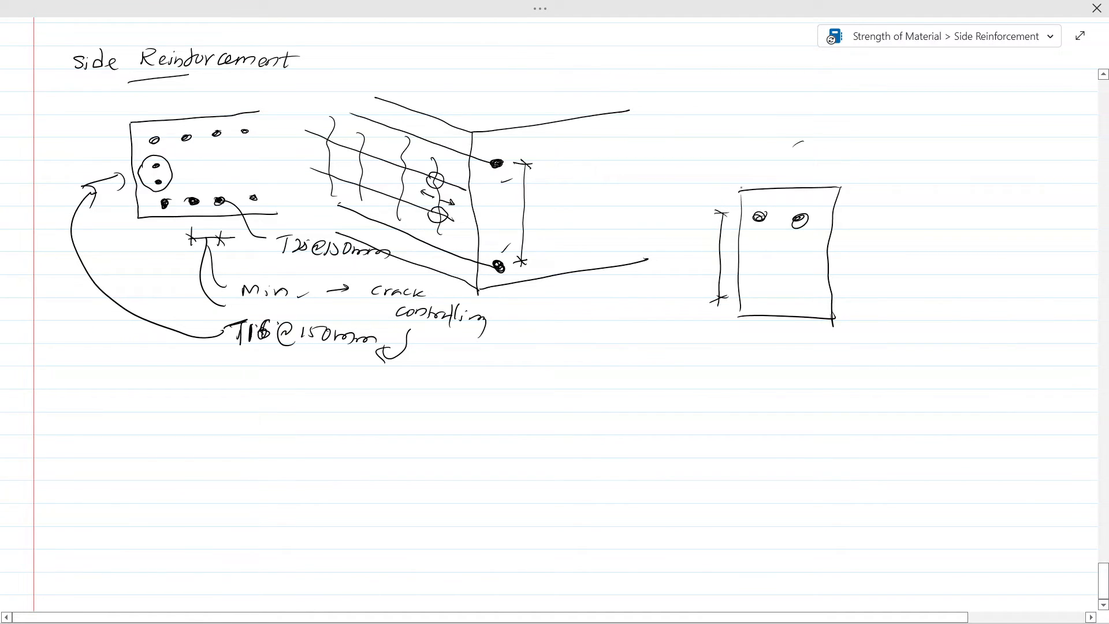
pyautogui.moveTo(868, 184)
pyautogui.mouseDown()
pyautogui.moveTo(892, 184)
pyautogui.moveTo(874, 309)
pyautogui.moveTo(884, 314)
pyautogui.mouseUp()
pyautogui.moveTo(874, 182); pyautogui.dragTo(919, 243)
pyautogui.moveTo(926, 229)
pyautogui.mouseDown()
pyautogui.moveTo(938, 242)
pyautogui.moveTo(908, 261)
pyautogui.mouseUp()
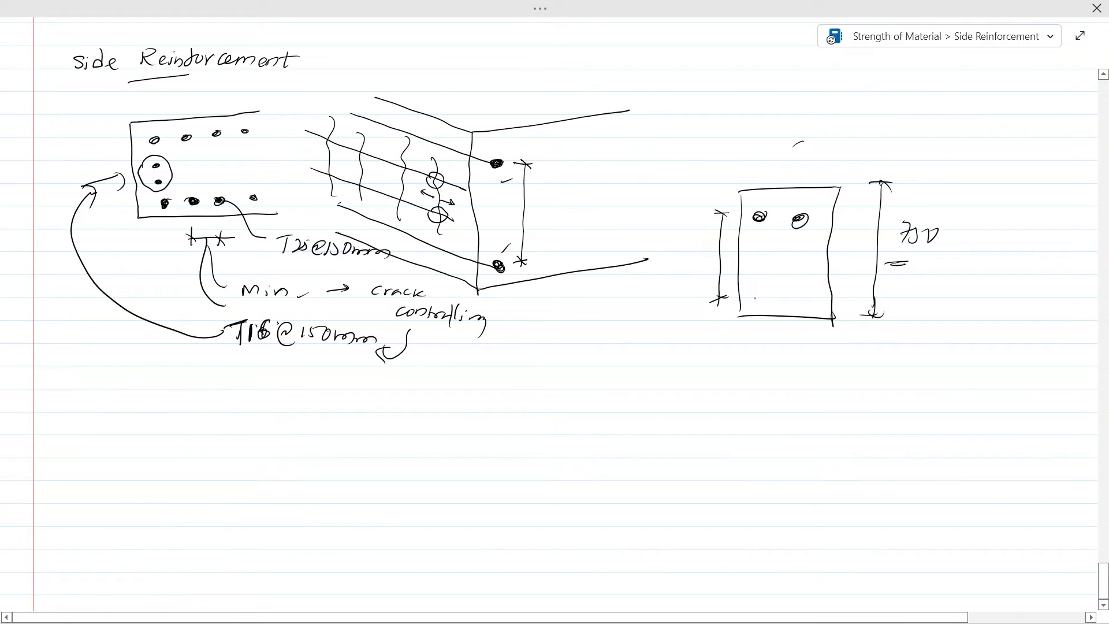
# Step: Draw two bottom bars and circled side bars with pointing arrows
pyautogui.moveTo(757, 302); pyautogui.dragTo(808, 309)
pyautogui.moveTo(751, 247); pyautogui.dragTo(761, 274)
pyautogui.moveTo(694, 238)
pyautogui.mouseDown()
pyautogui.moveTo(733, 243)
pyautogui.moveTo(745, 270)
pyautogui.moveTo(744, 246)
pyautogui.mouseUp()
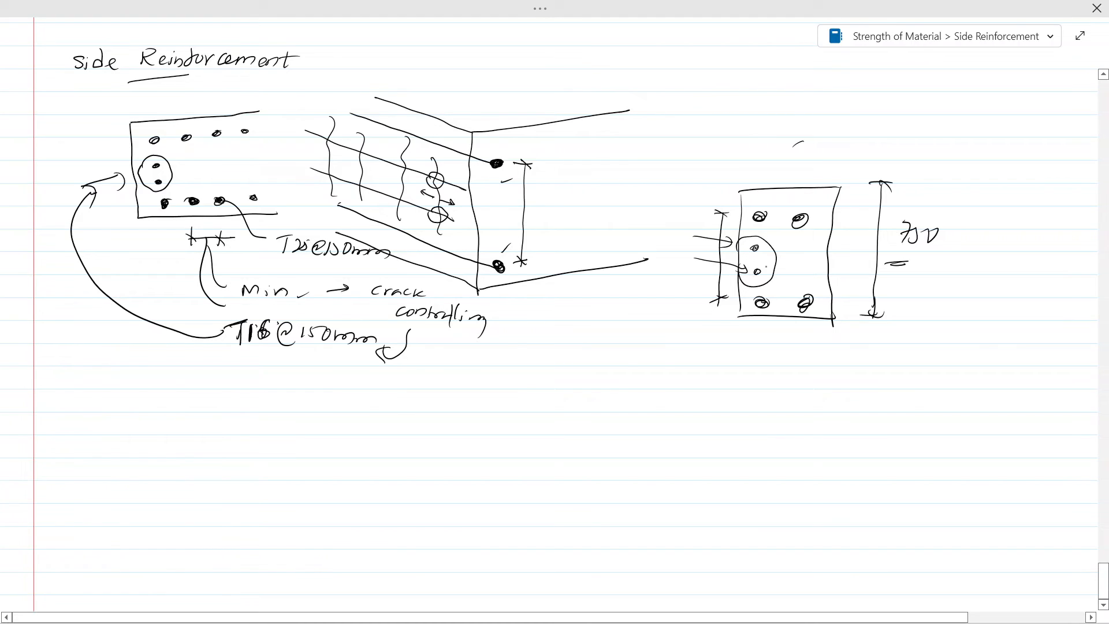